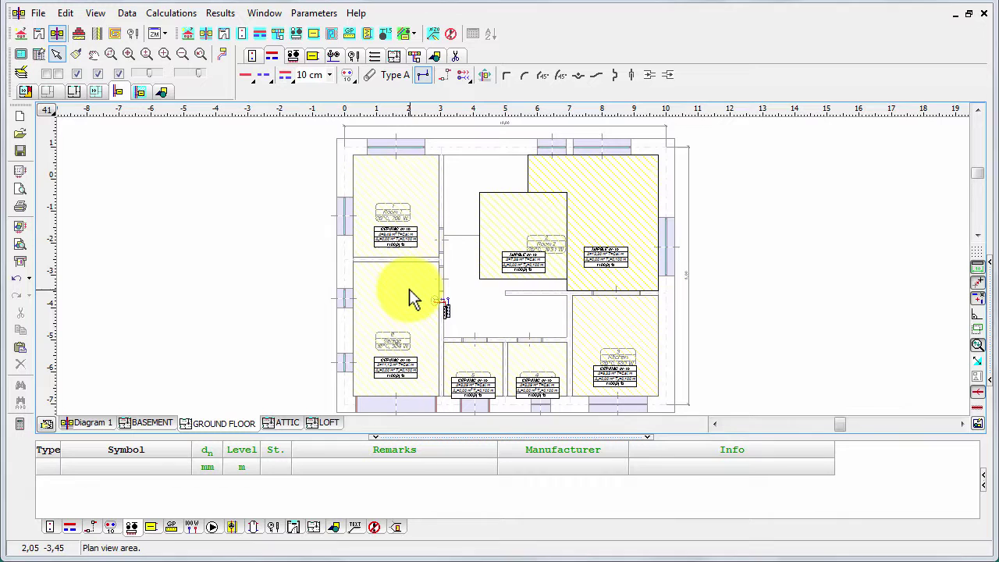
Step: Extend the ground-floor manifold downward to about eight outlets, then bring the garage area into view
left_click_drag(406, 286, 470, 355)
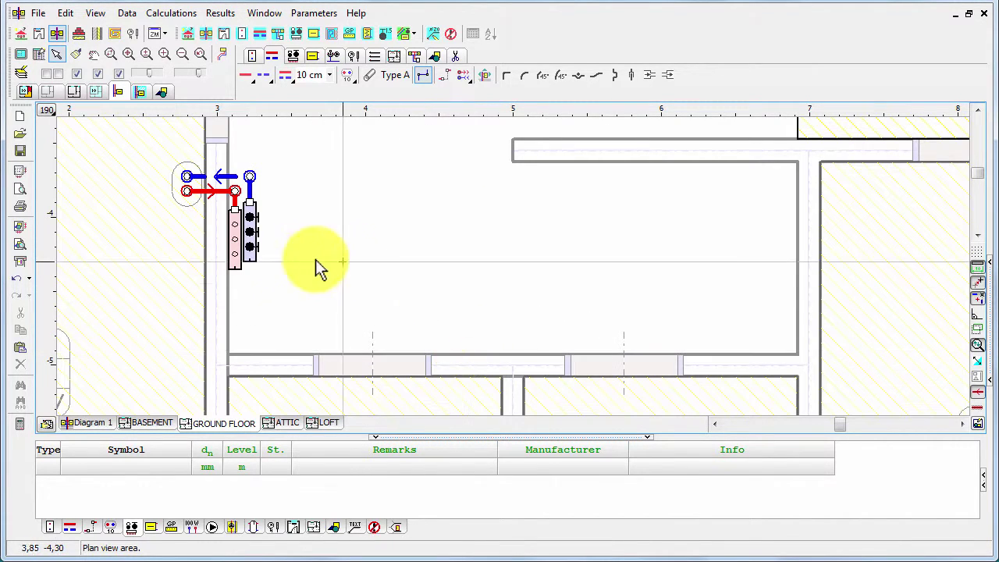
left_click(242, 267)
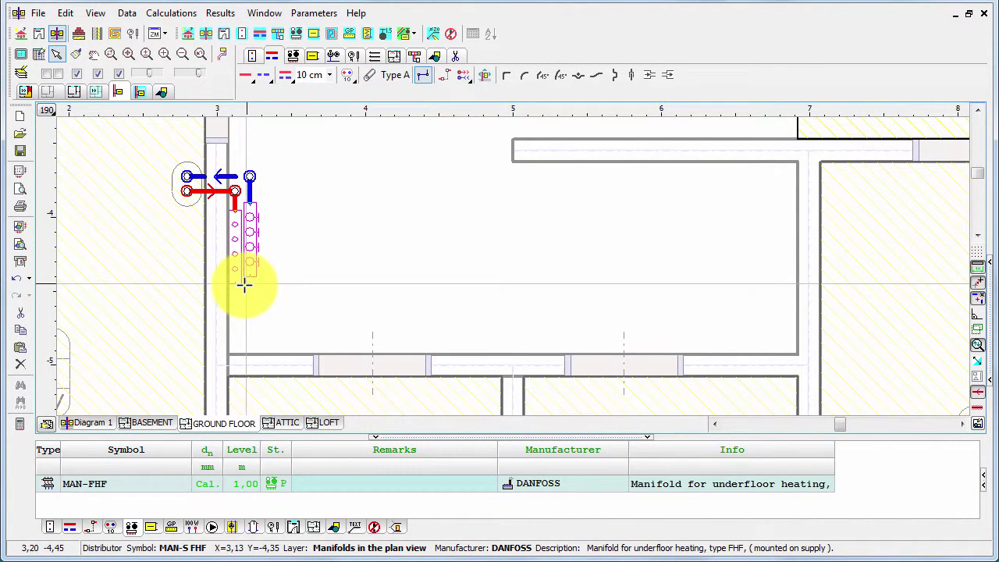
left_click_drag(244, 285, 238, 339)
left_click(279, 323)
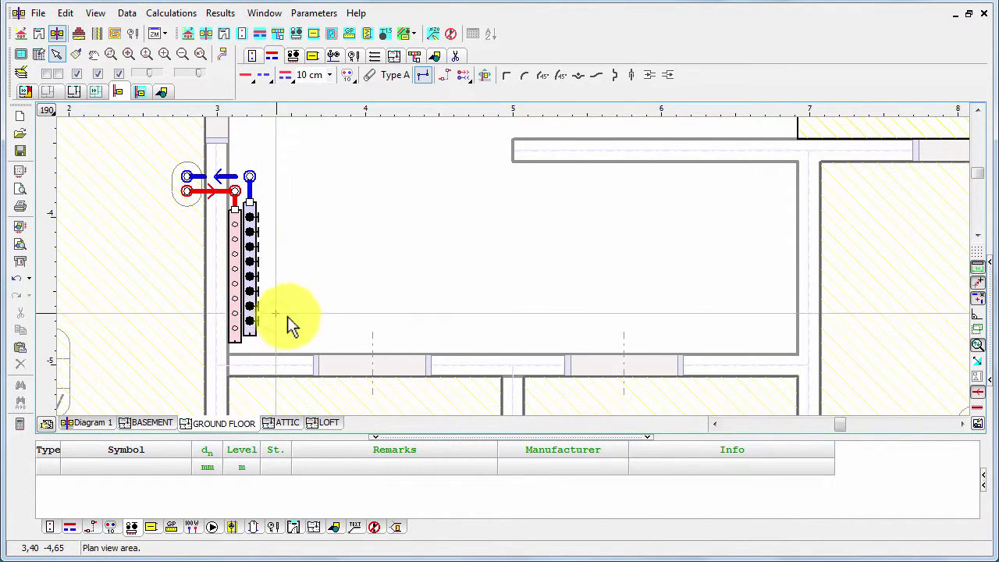
middle_click_drag(289, 324, 481, 344)
scroll(480, 355, "down", 3)
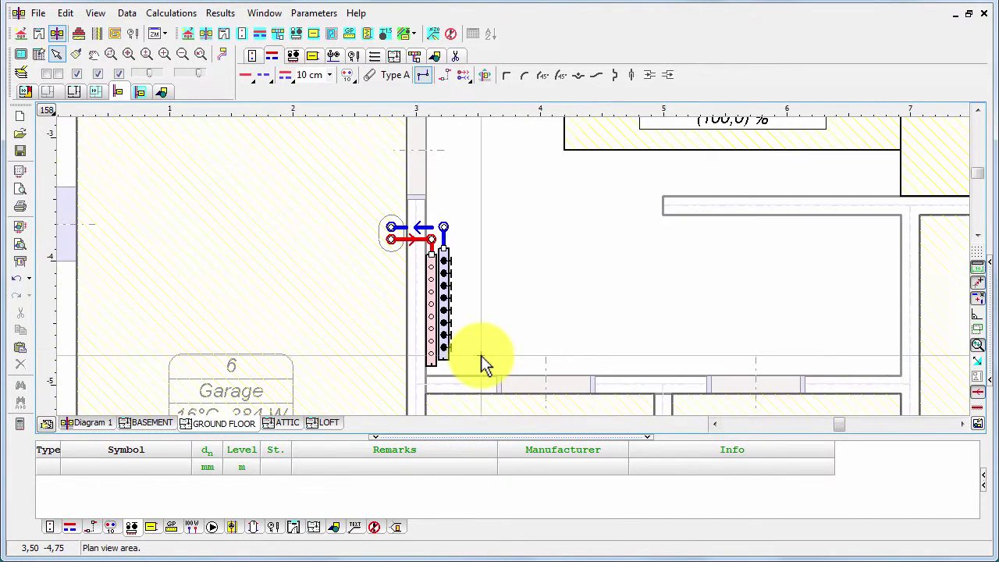
Step: Draw a supply-and-return pipe pair from the garage floor edge, turning at the corner, into the manifold
left_click(281, 74)
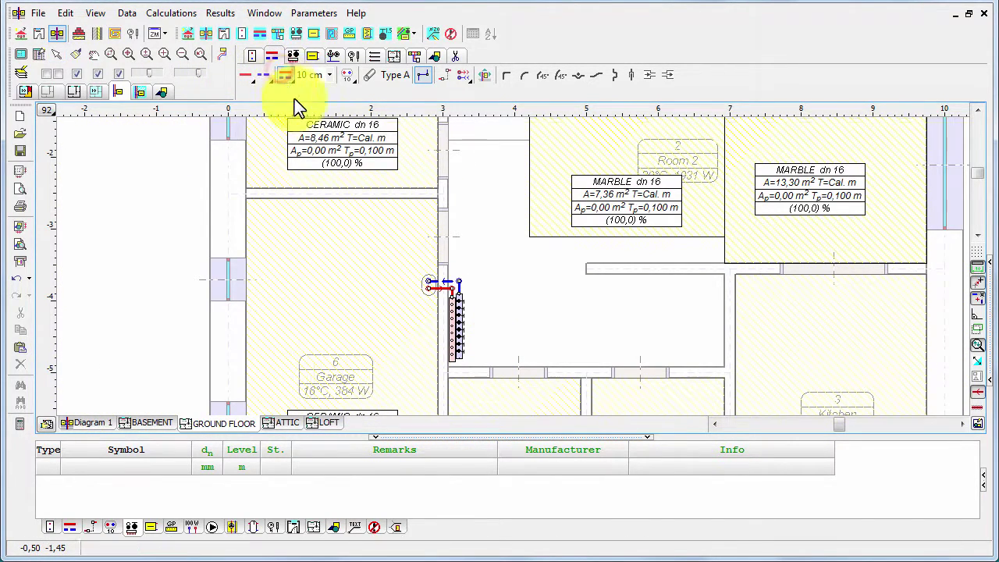
left_click(437, 240)
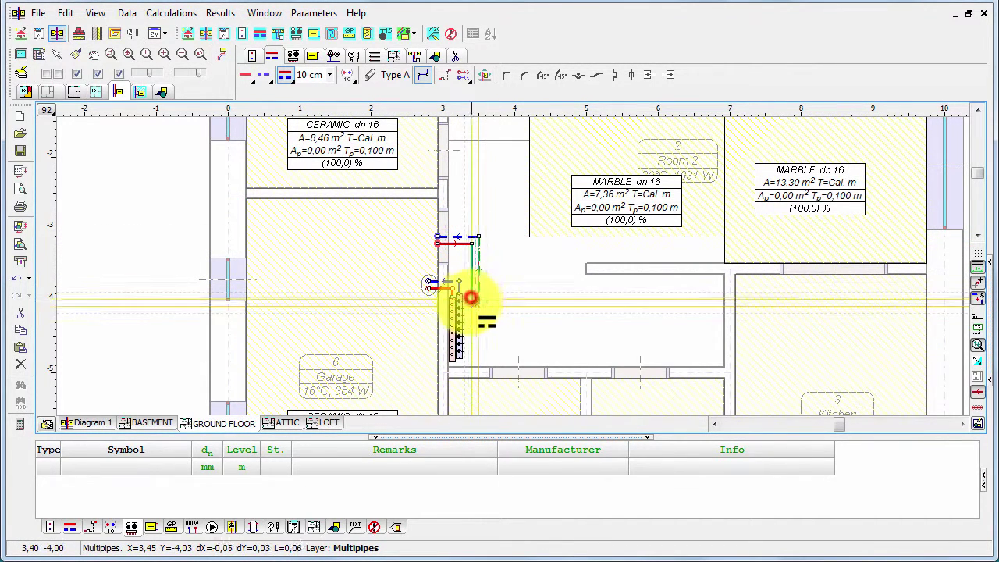
left_click(476, 298)
left_click(457, 301)
right_click(457, 304)
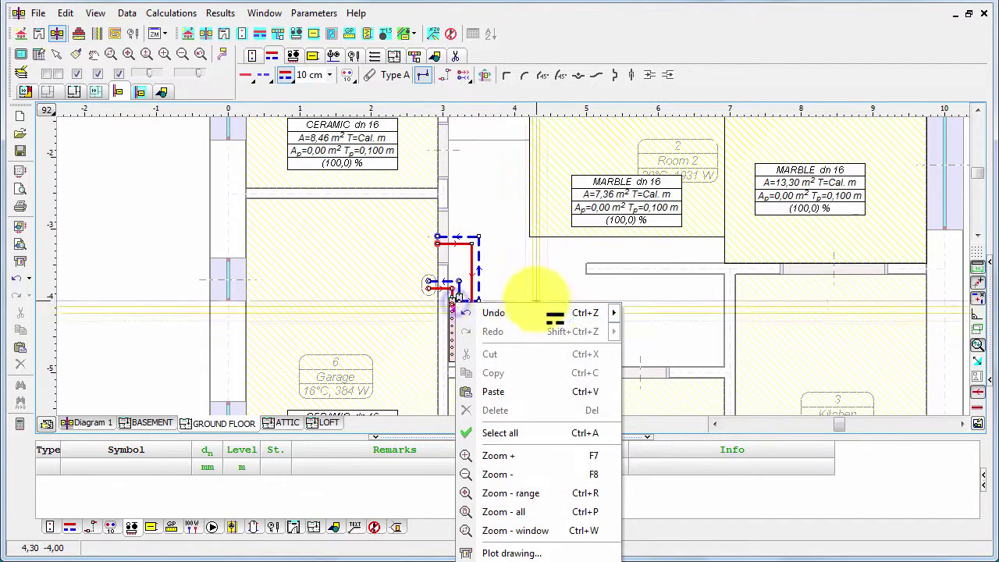
key("Escape")
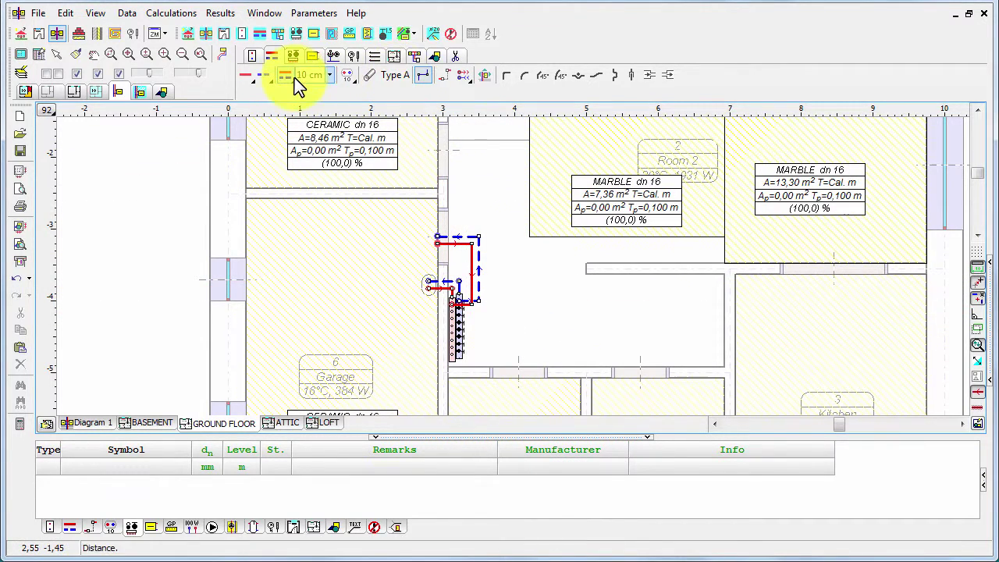
Step: Run a supply-and-return pipe pair from the upper ceramic-floored room down into the manifold
left_click(285, 75)
left_click(436, 150)
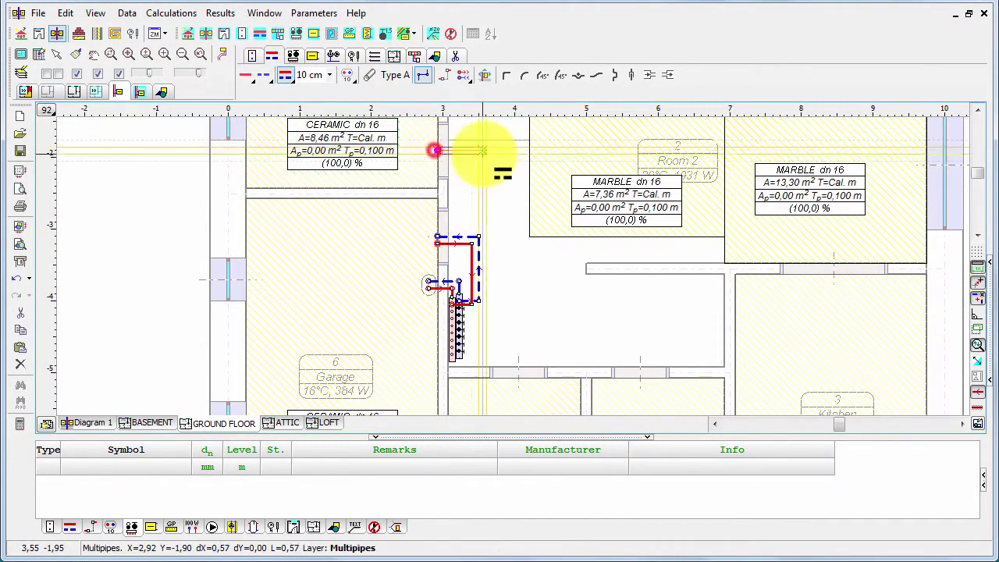
left_click(493, 150)
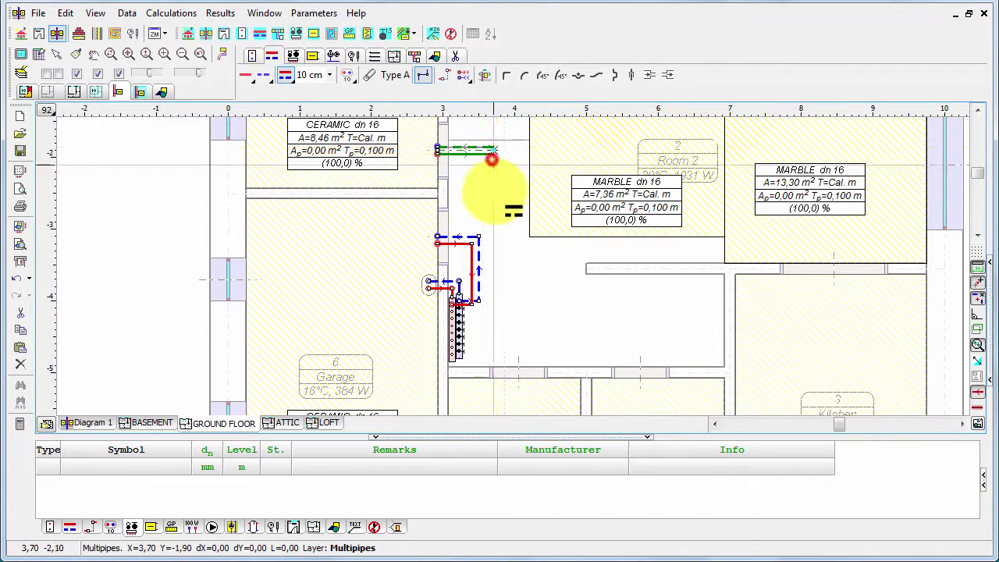
left_click(504, 304)
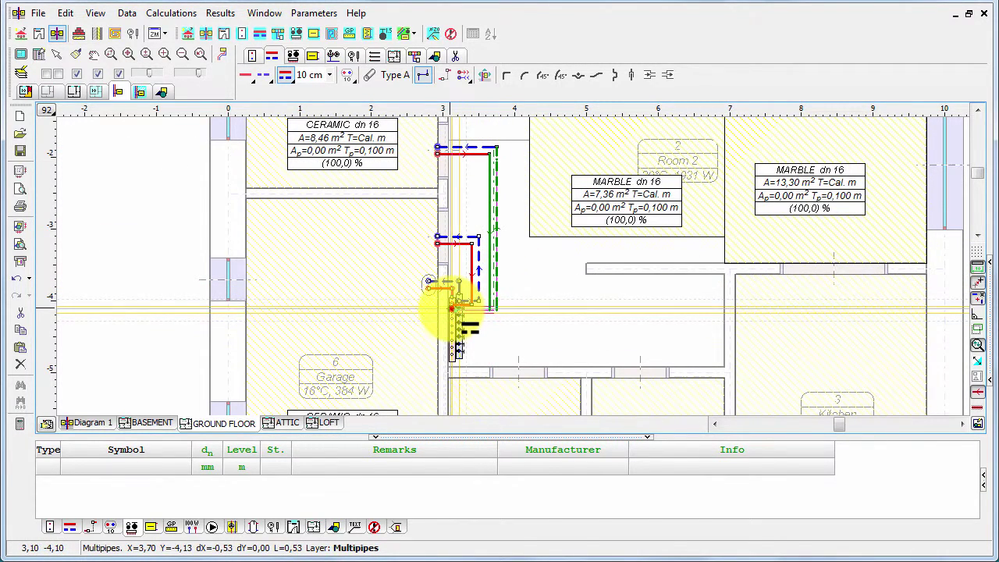
left_click(451, 310)
right_click(472, 308)
key("Escape")
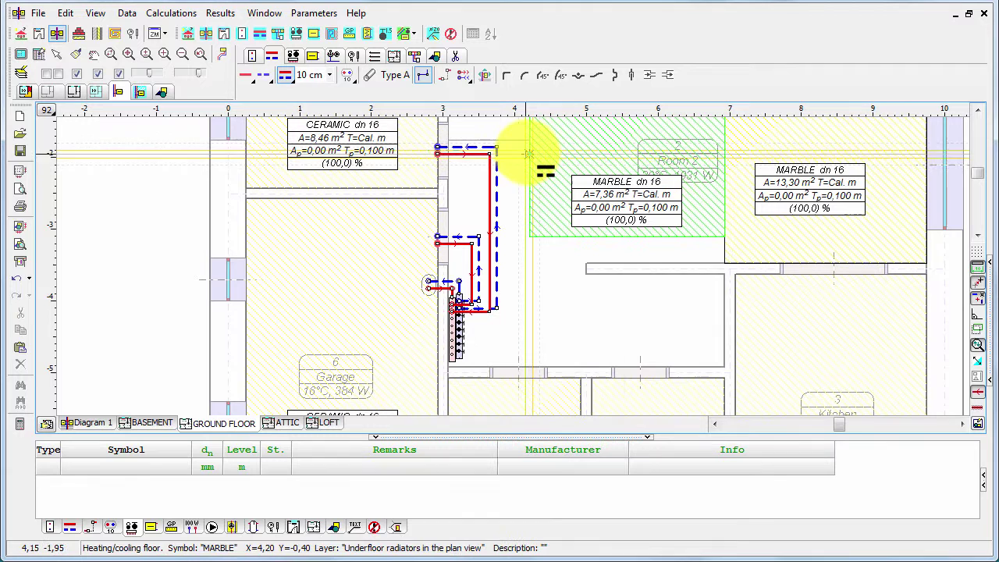
Step: Run a second supply-and-return pair from Room 2's marble floor edge into the manifold
left_click(528, 150)
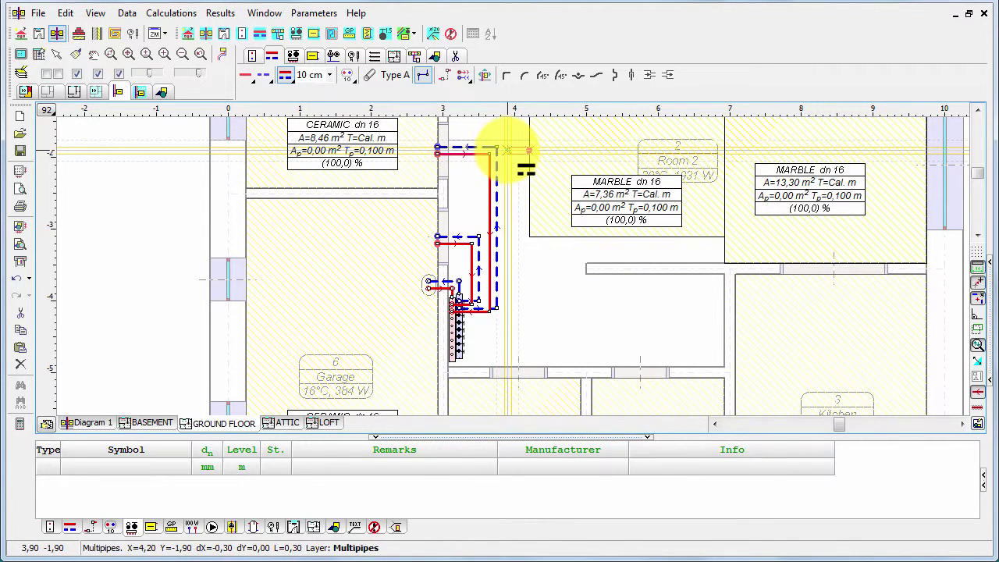
left_click(502, 311)
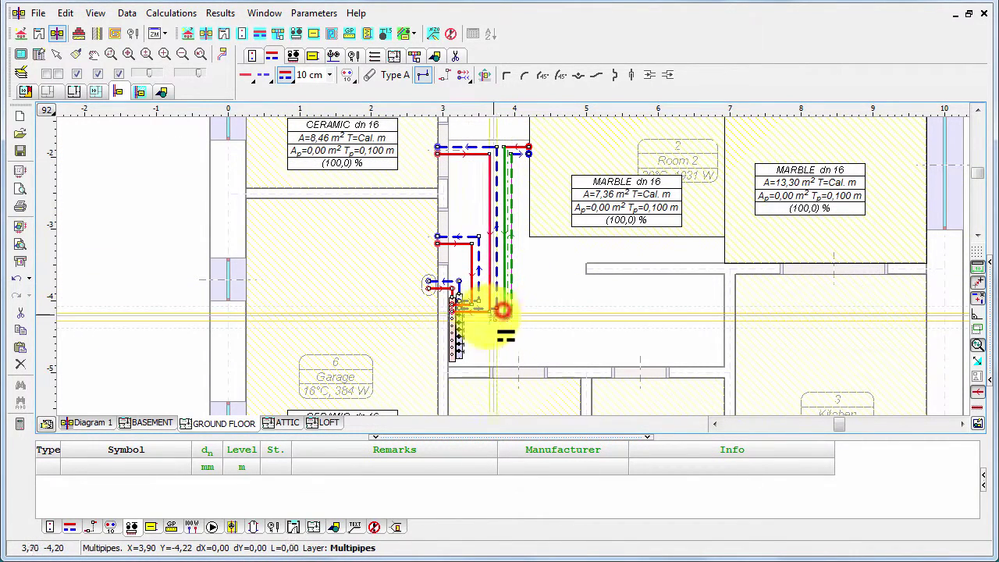
left_click(459, 312)
right_click(457, 318)
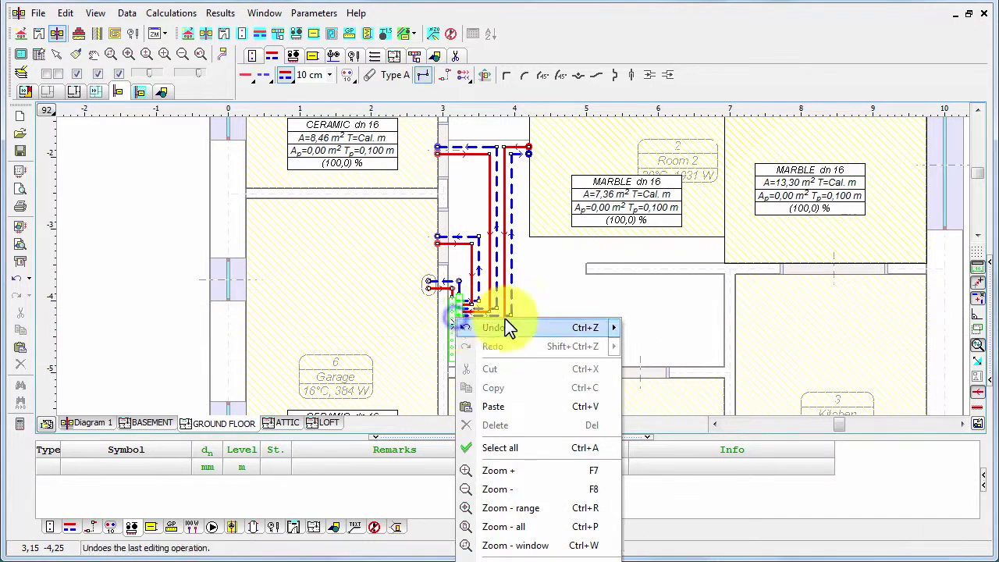
key("Escape")
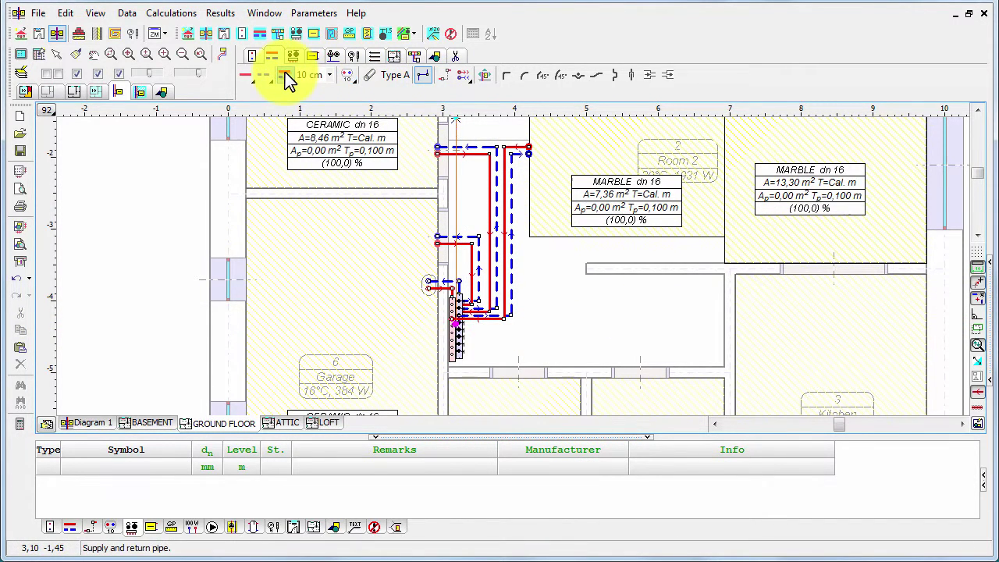
Step: Pipe the 13,30 m² marble-floored room into the manifold with a supply-and-return pair
left_click(287, 76)
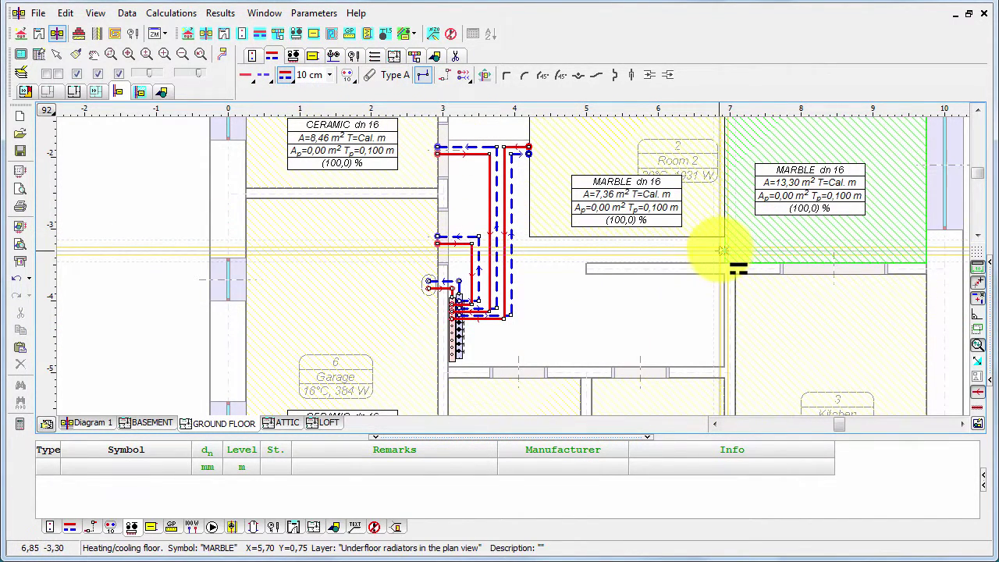
left_click(724, 251)
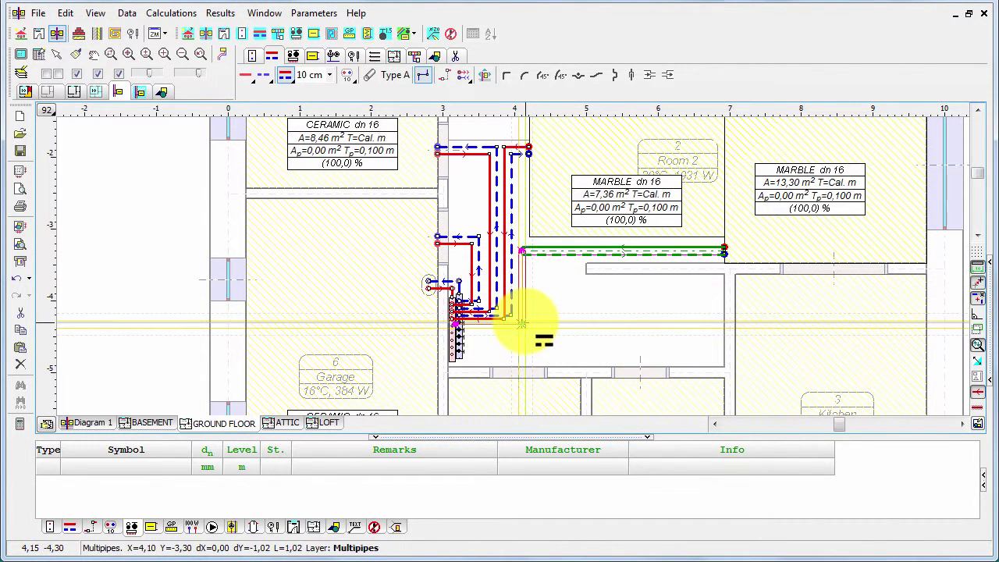
left_click(515, 314)
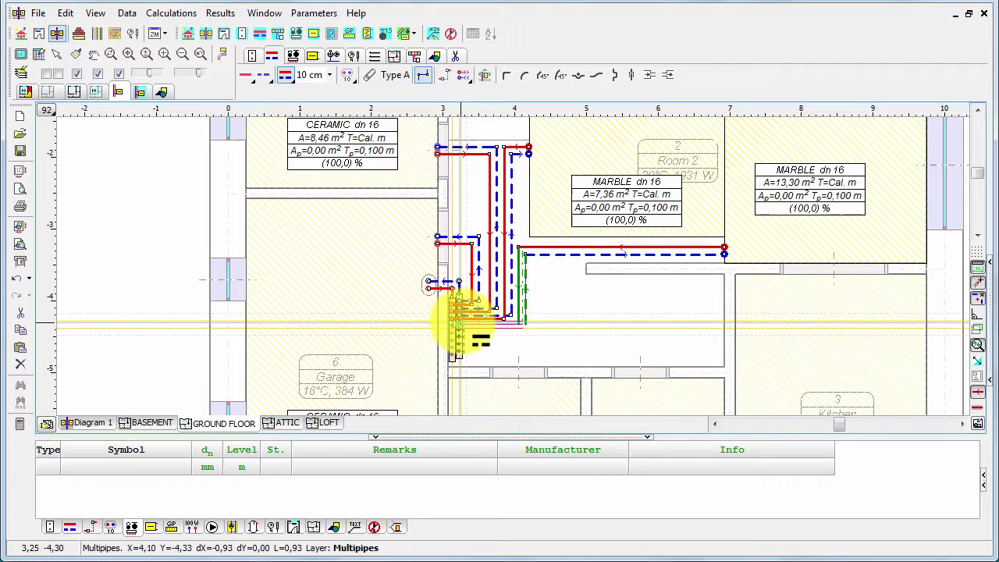
left_click(461, 319)
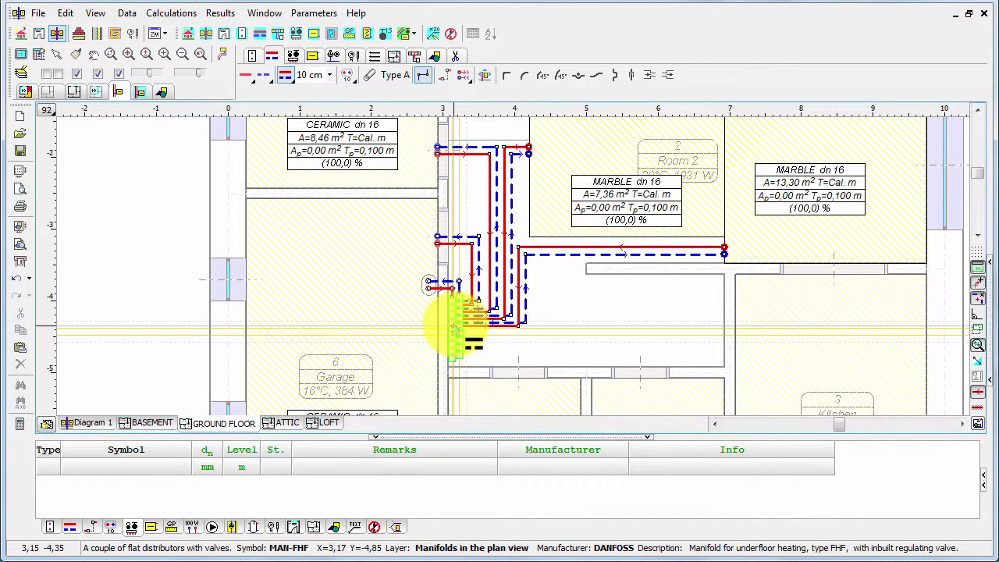
right_click(451, 324)
key("Escape")
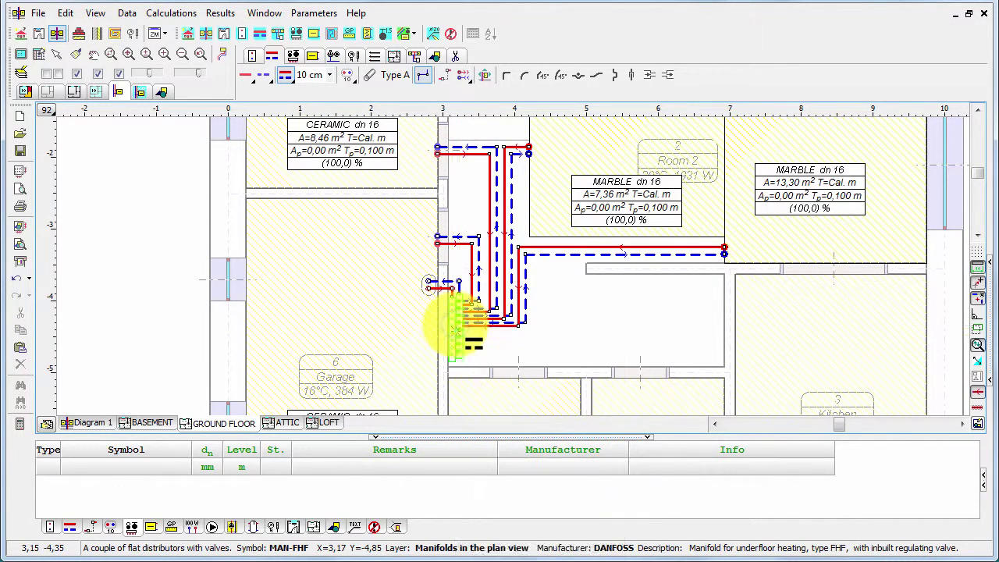
left_click(285, 75)
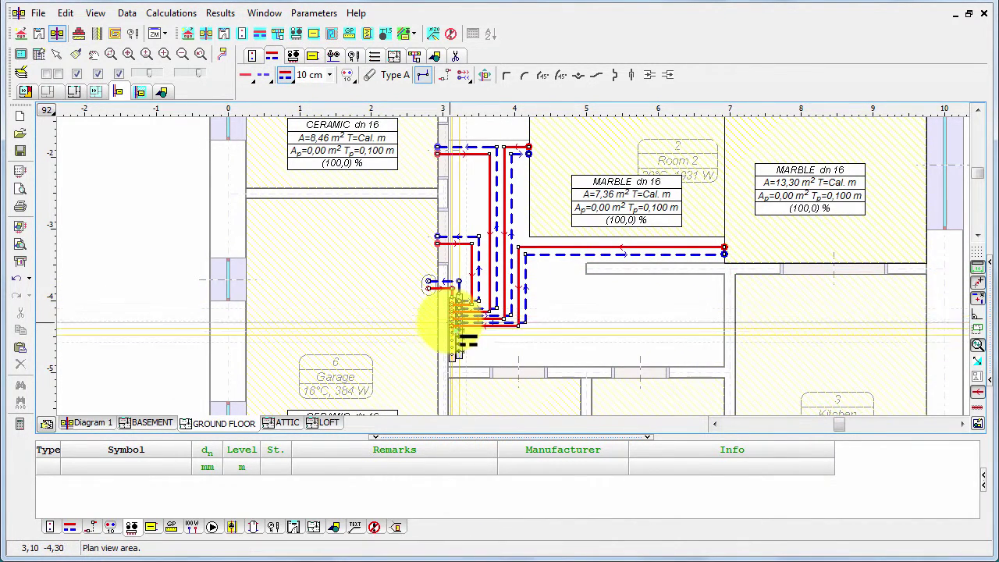
Step: Draw three more supply-and-return runs from the manifold: toward the kitchen, down below the corridor, and to a nearby loop
left_click(455, 327)
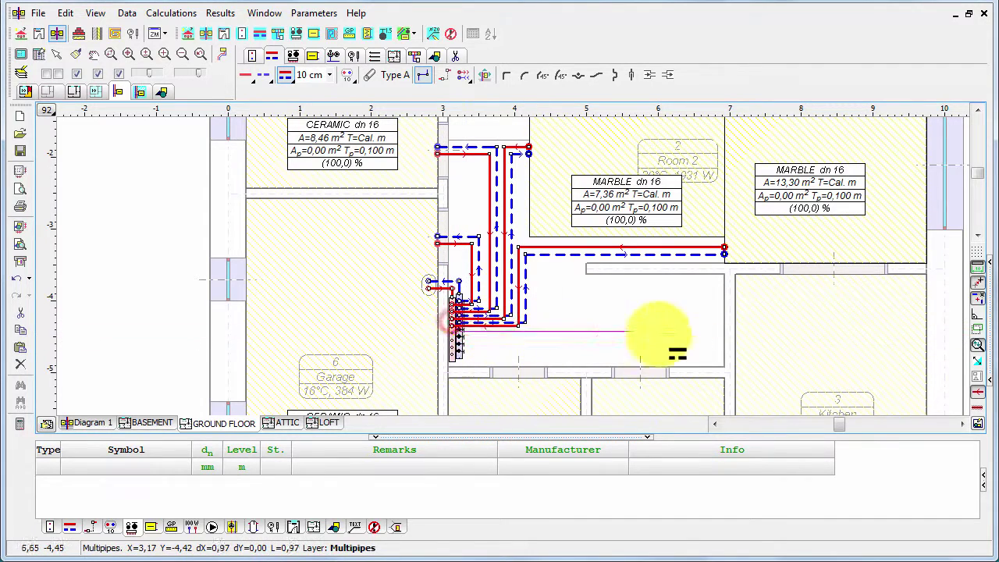
right_click(736, 334)
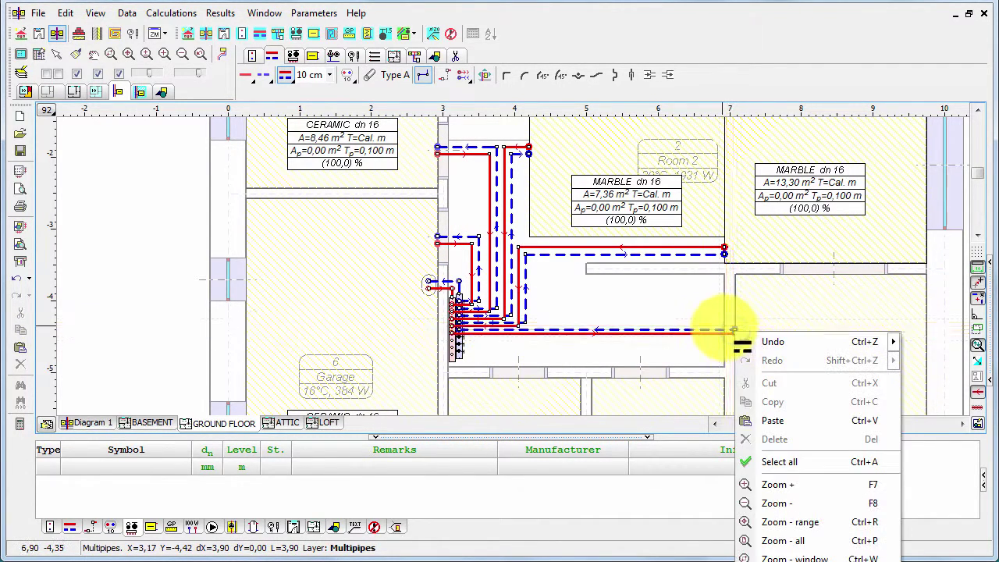
key("Escape")
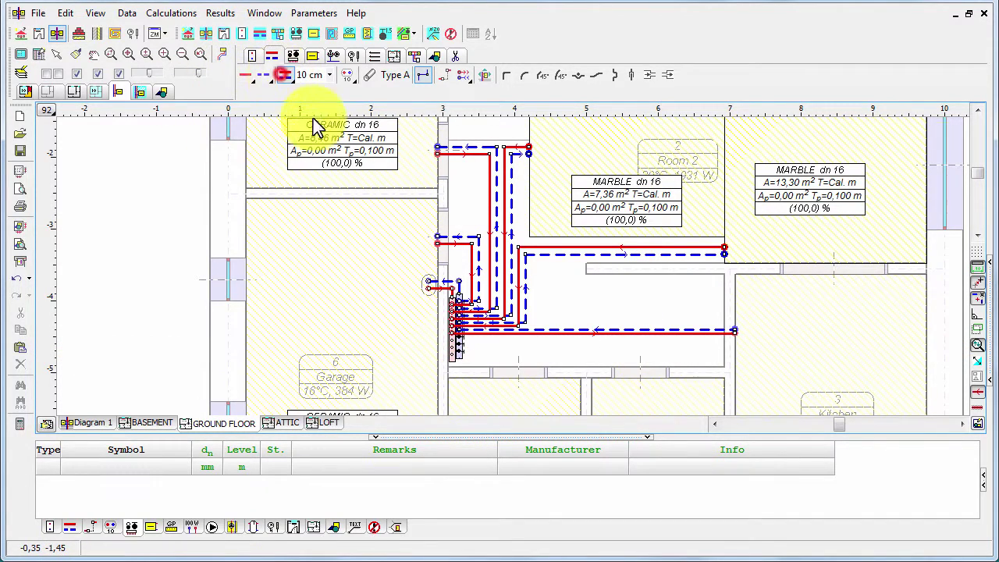
left_click(455, 334)
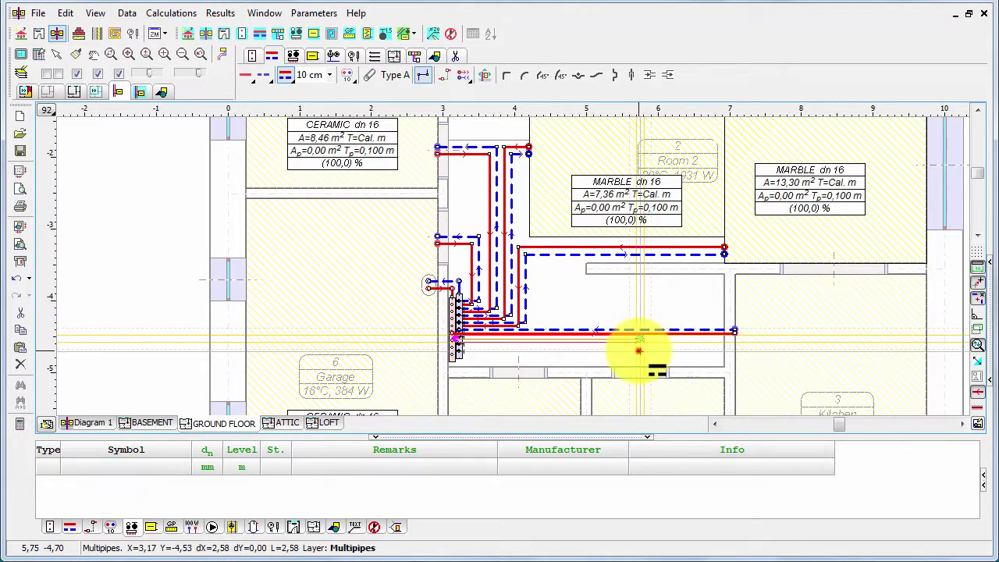
left_click(638, 351)
right_click(638, 377)
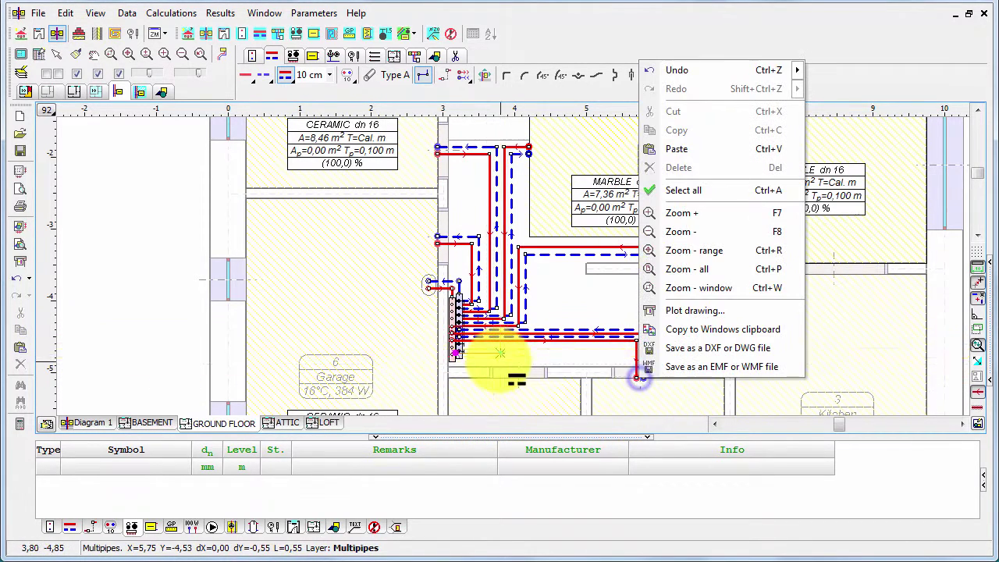
key("Escape")
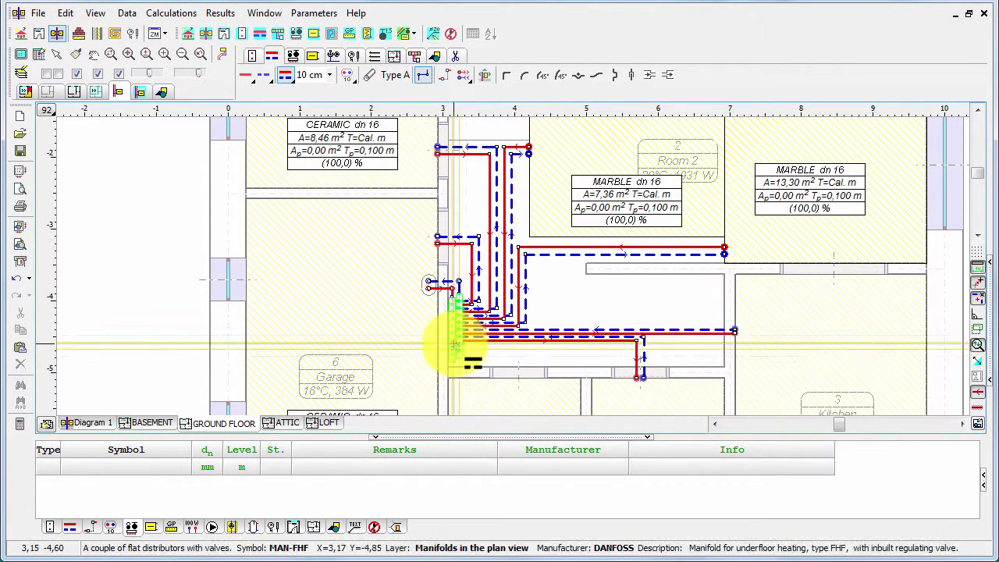
left_click(454, 343)
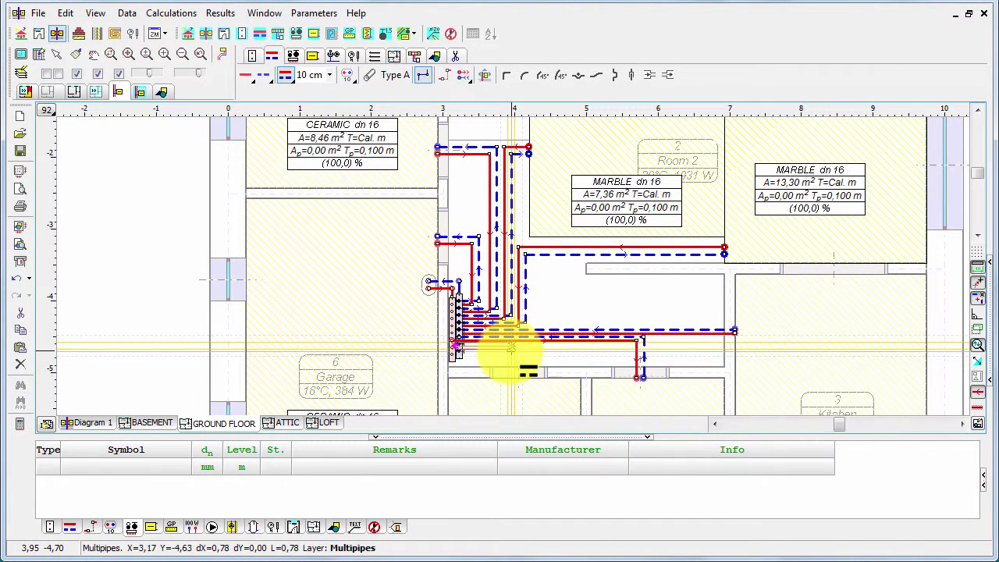
left_click(520, 352)
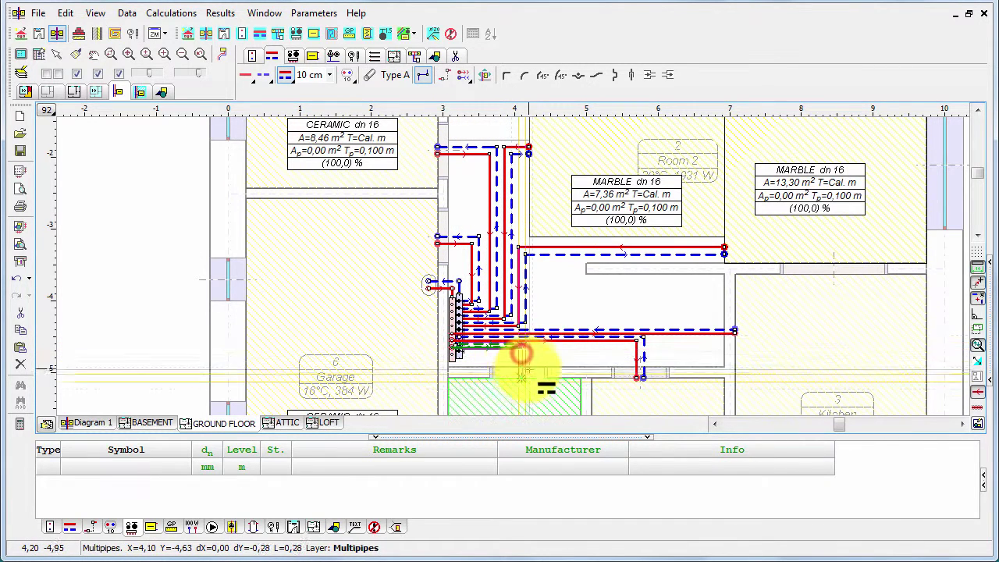
key("Escape")
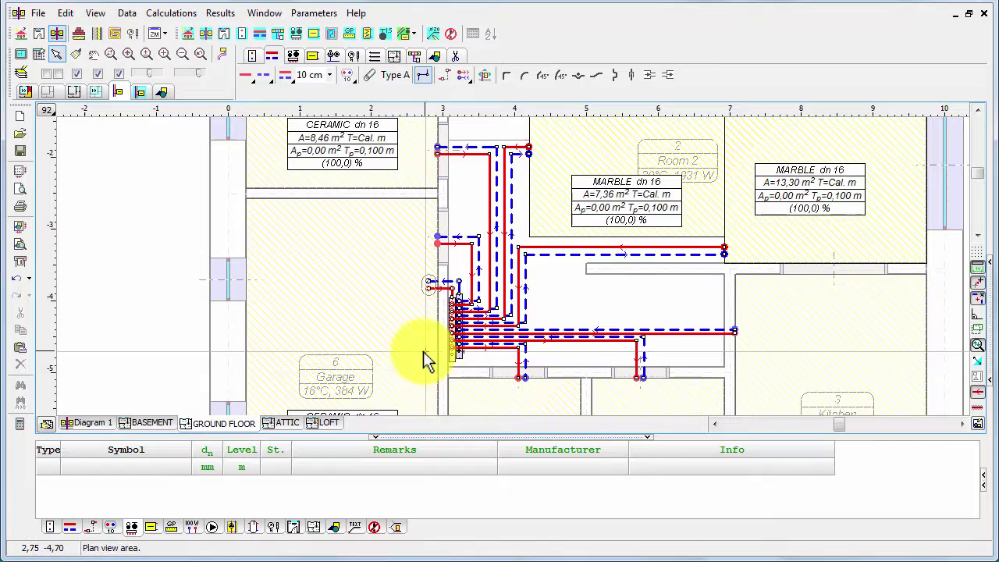
Step: Place a riser in the garage just left of the manifold
scroll(416, 357, "up", 1)
scroll(416, 358, "down", 2)
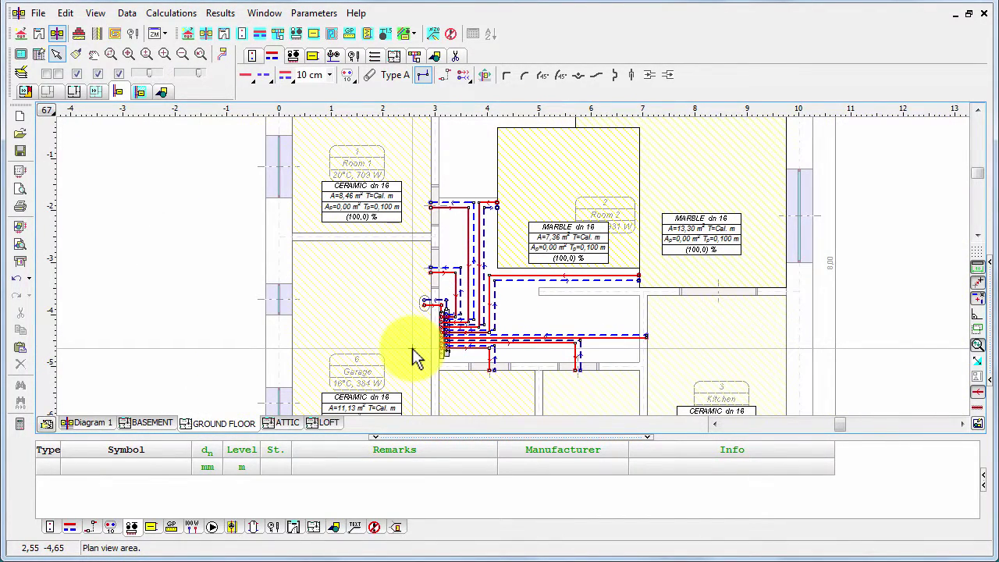
scroll(415, 358, "up", 4)
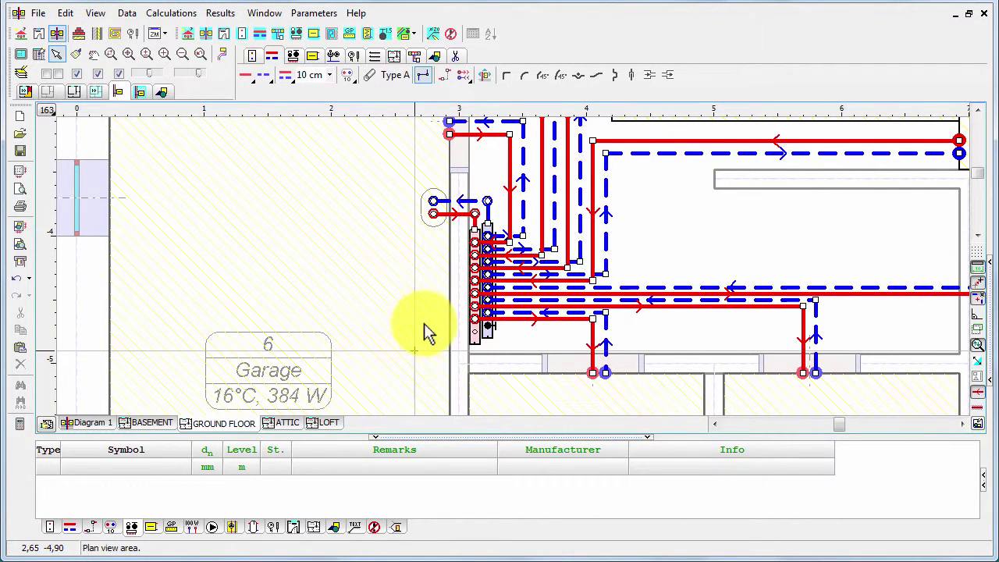
left_click(348, 76)
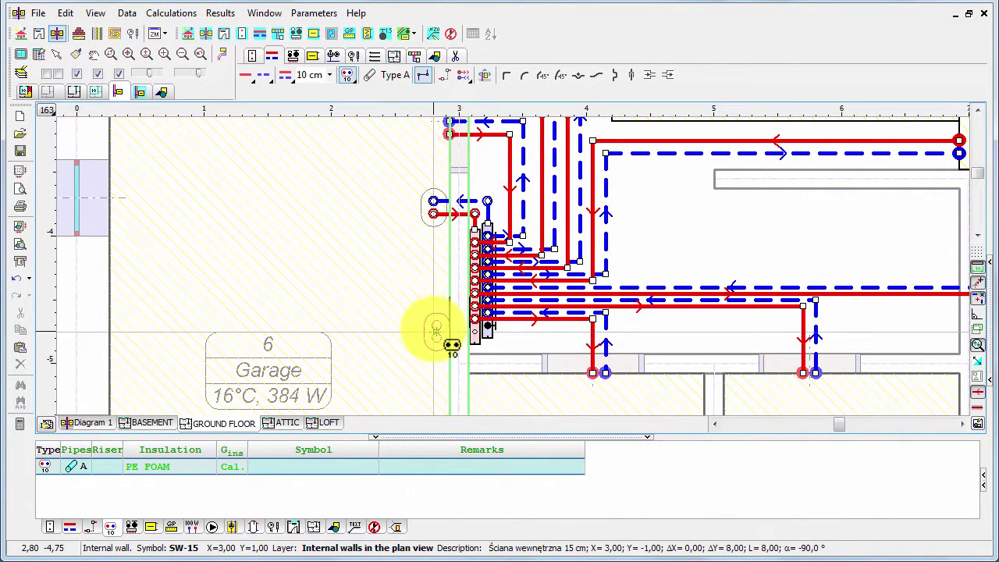
left_click(435, 331)
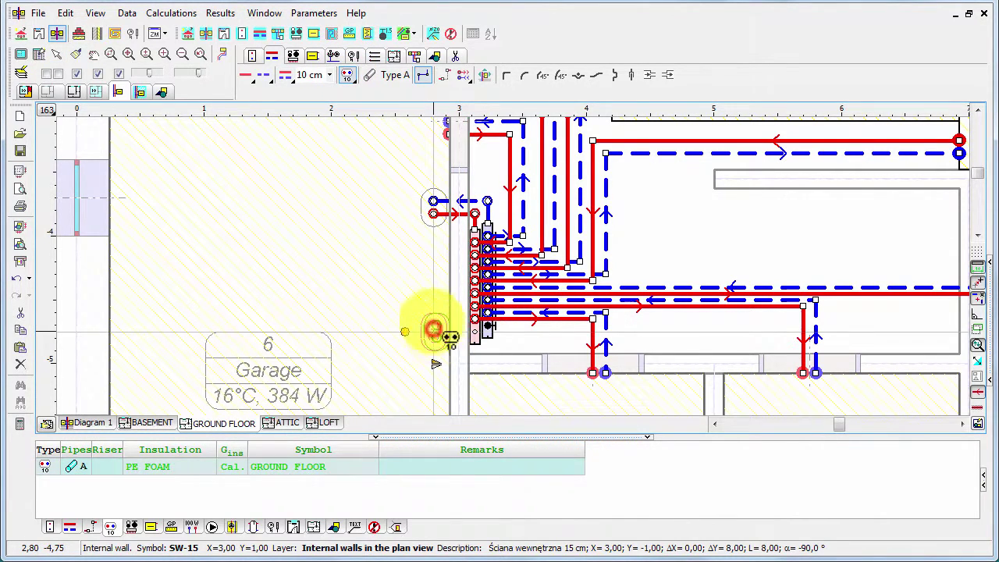
Step: Connect the new riser to the manifold's lowest outlet with a supply-and-return pipe
left_click(287, 76)
left_click(437, 330)
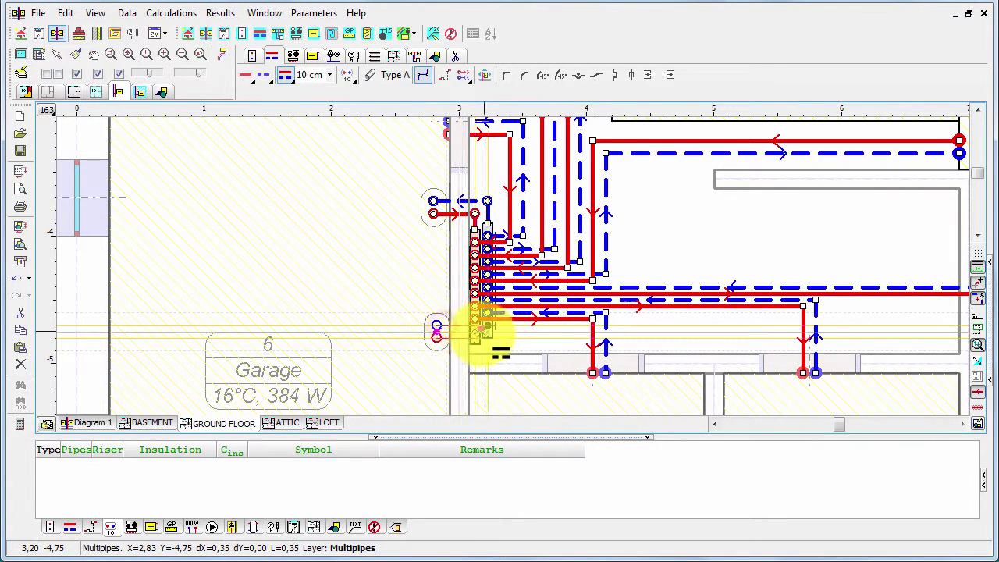
left_click(491, 343)
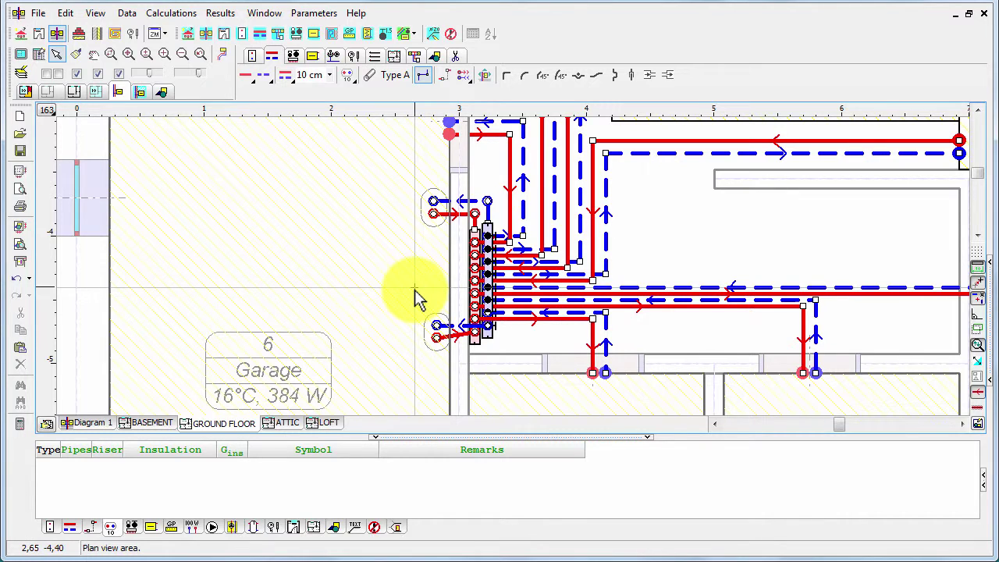
left_click(434, 316)
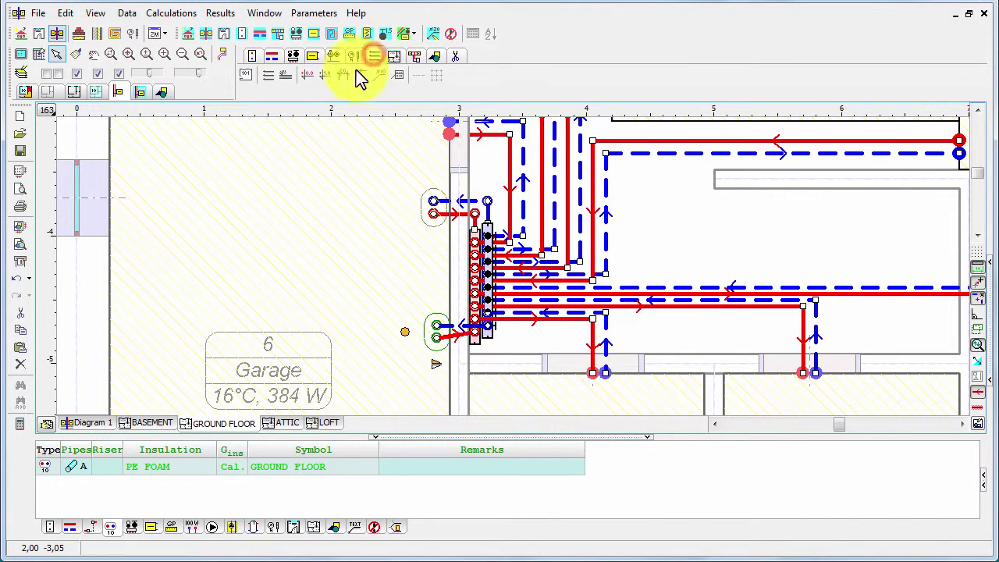
Step: Copy the riser to the ATTIC storey and centre the view on it beside Bathroom 104
left_click(411, 58)
left_click(411, 63)
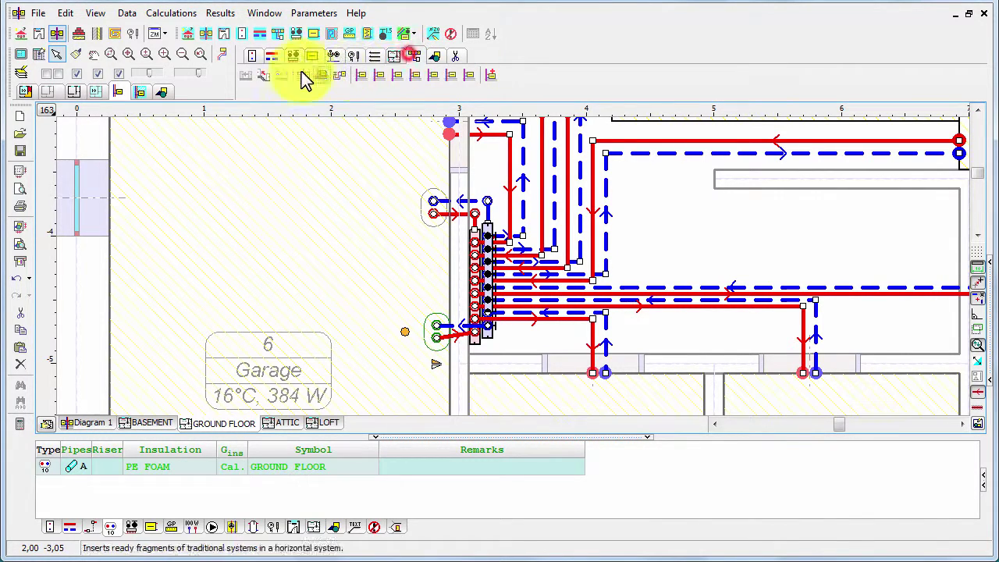
left_click(265, 78)
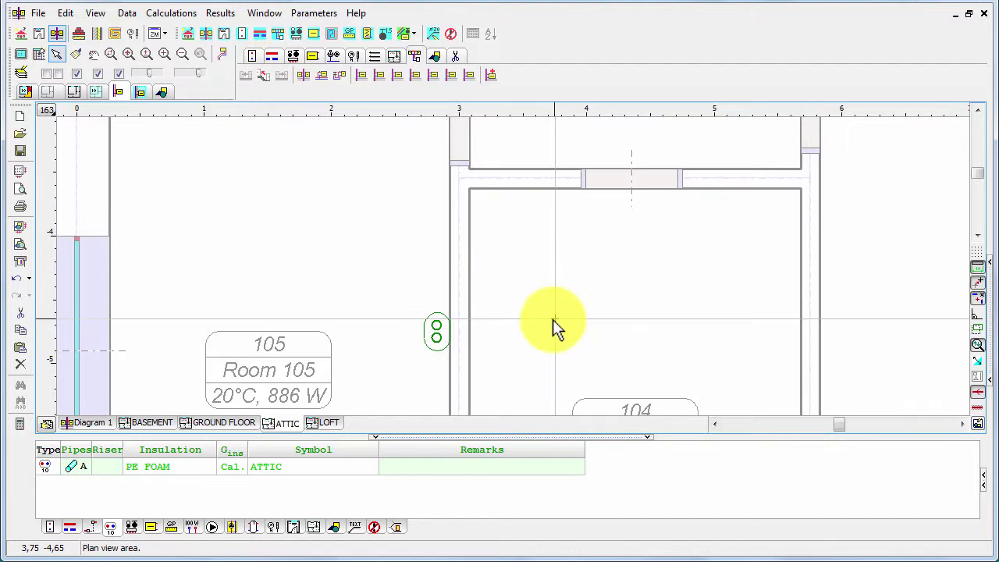
middle_click_drag(553, 320, 529, 271)
scroll(528, 272, "down", 2)
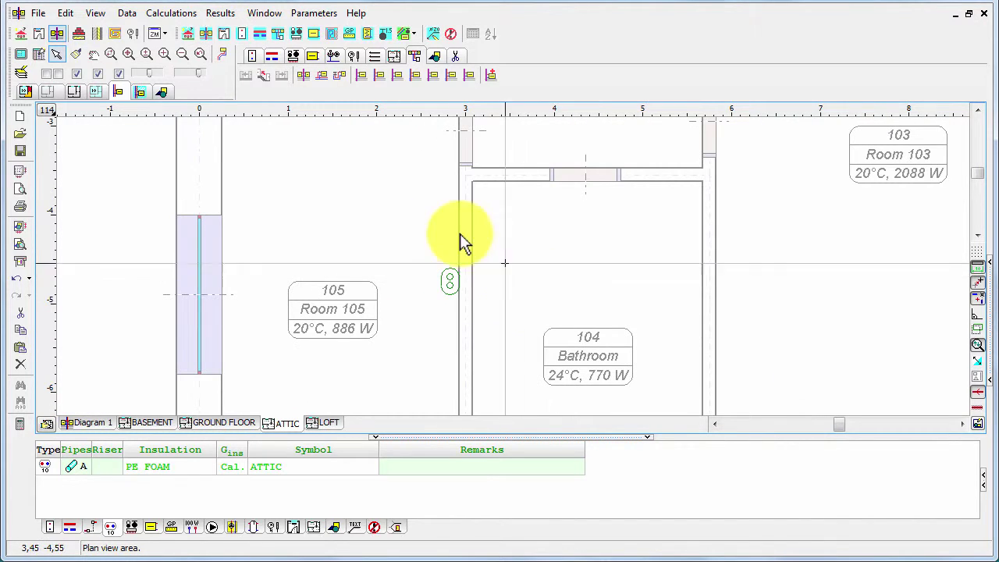
scroll(498, 244, "down", 1)
middle_click_drag(498, 243, 462, 211)
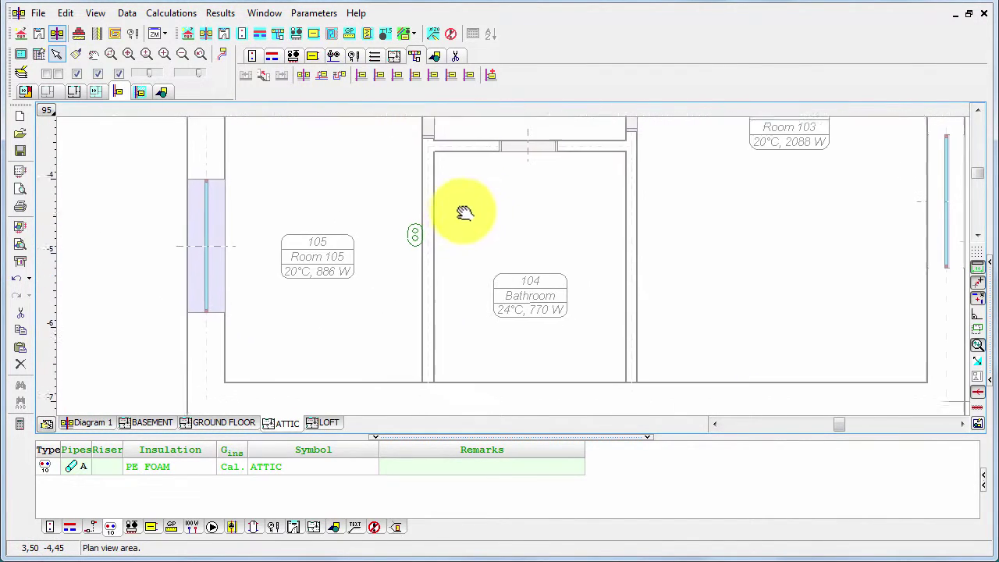
left_click(296, 54)
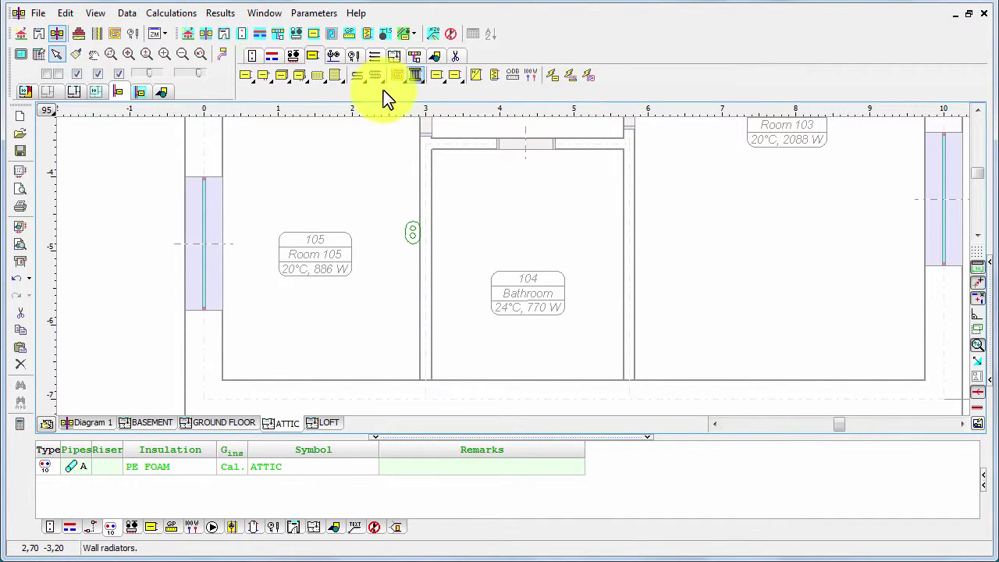
Step: Add a CERAMIC dn 16 floor heating surface (8,11 m², 0,100 m spacing) to the Bathroom 104 zone
left_click(97, 92)
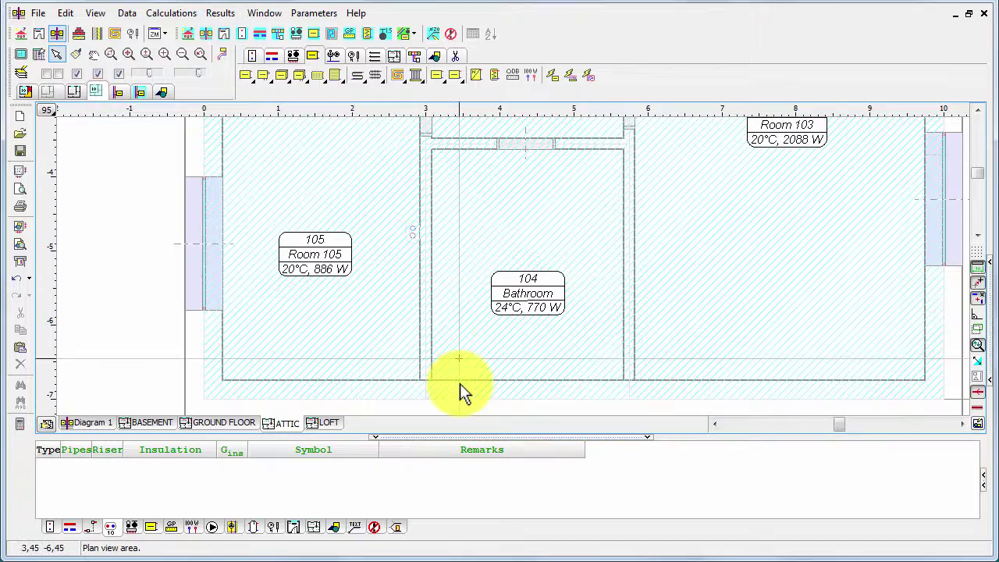
left_click(465, 406)
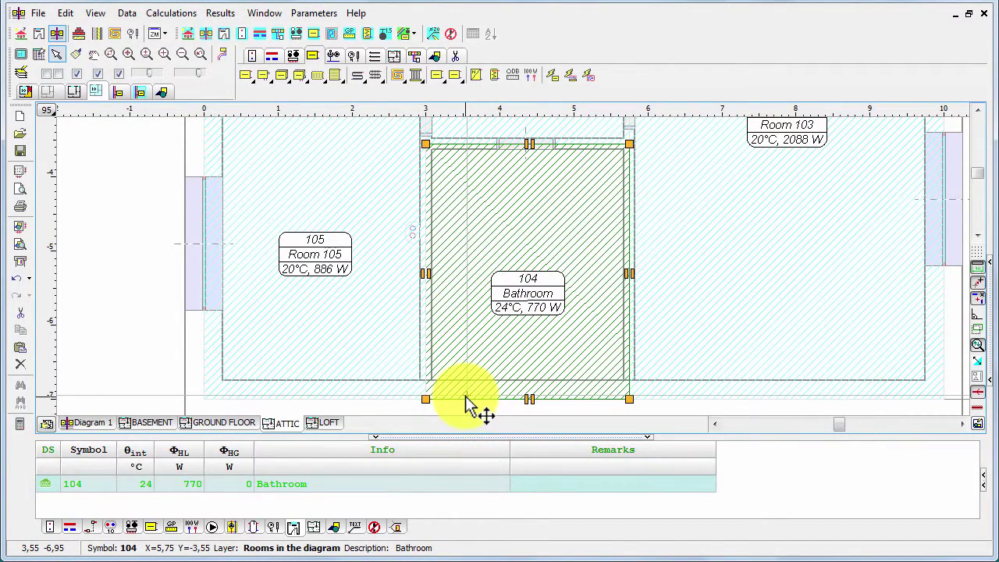
left_click(588, 76)
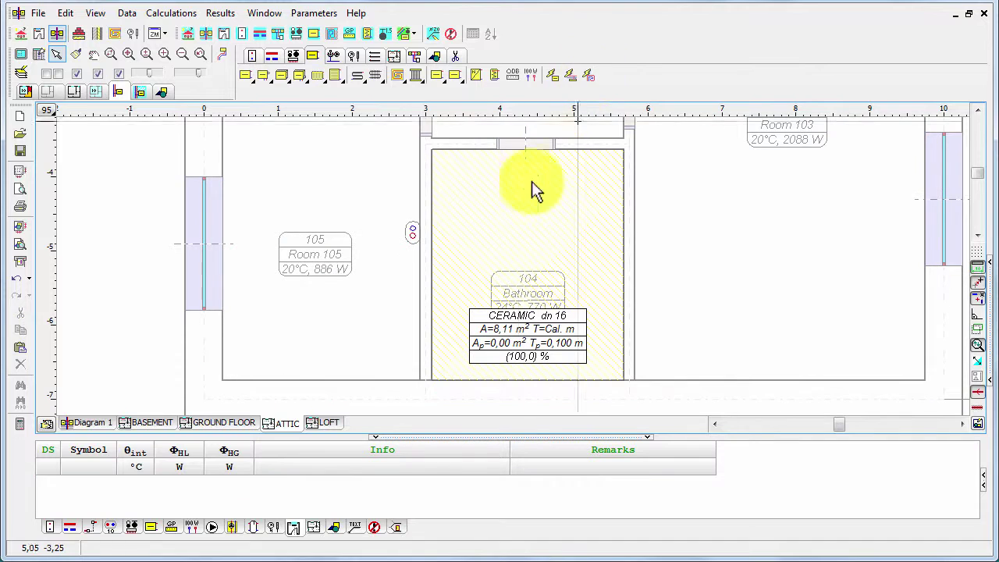
Step: Run a 0,25 m supply-and-return pipe from the attic riser to the bathroom heating surface
left_click(267, 59)
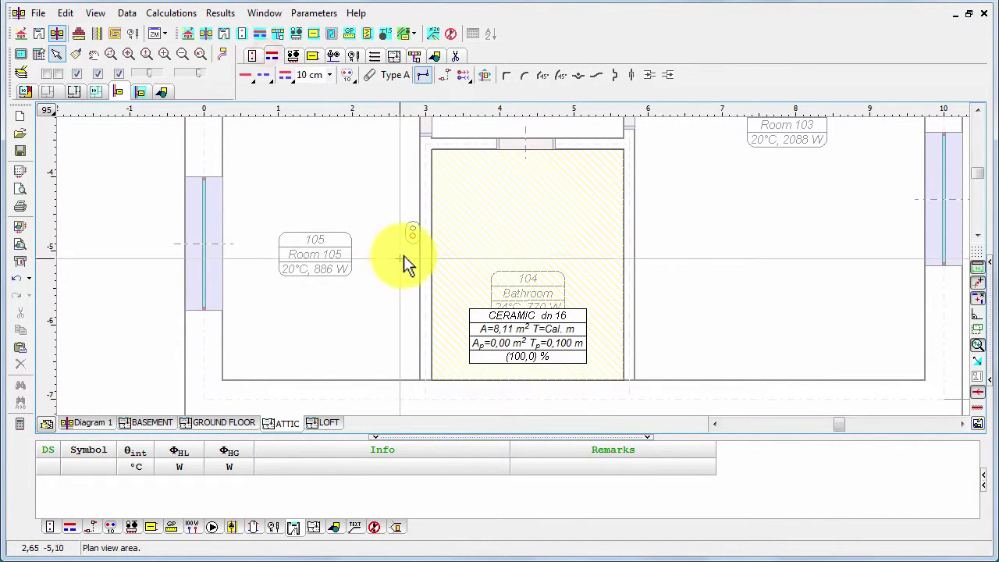
left_click(287, 77)
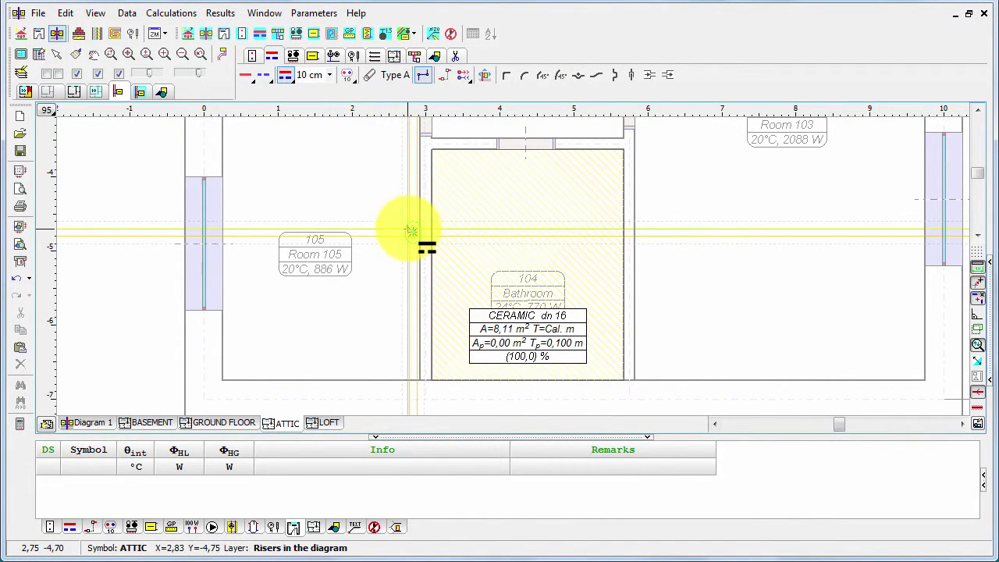
left_click(412, 231)
left_click(431, 236)
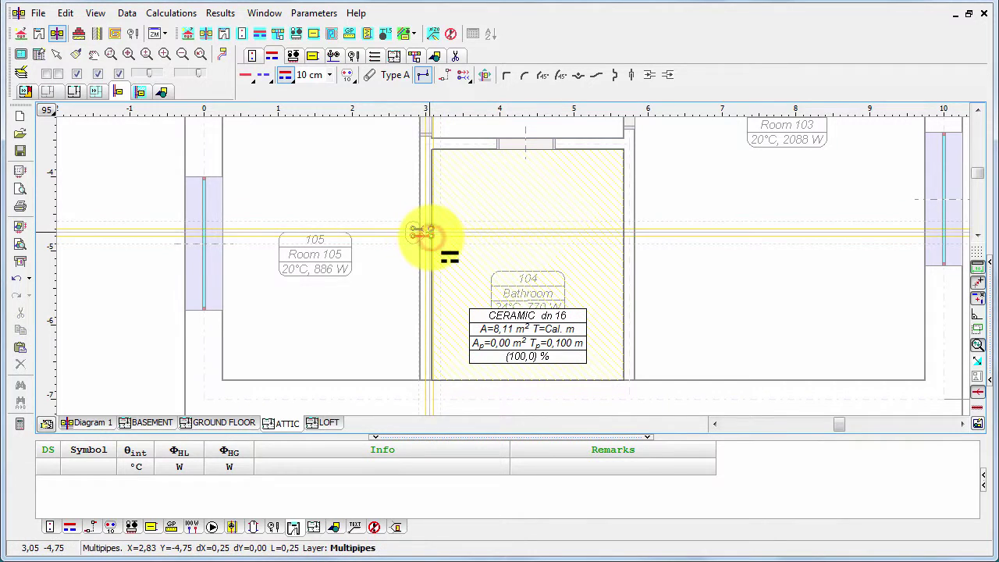
right_click(384, 198)
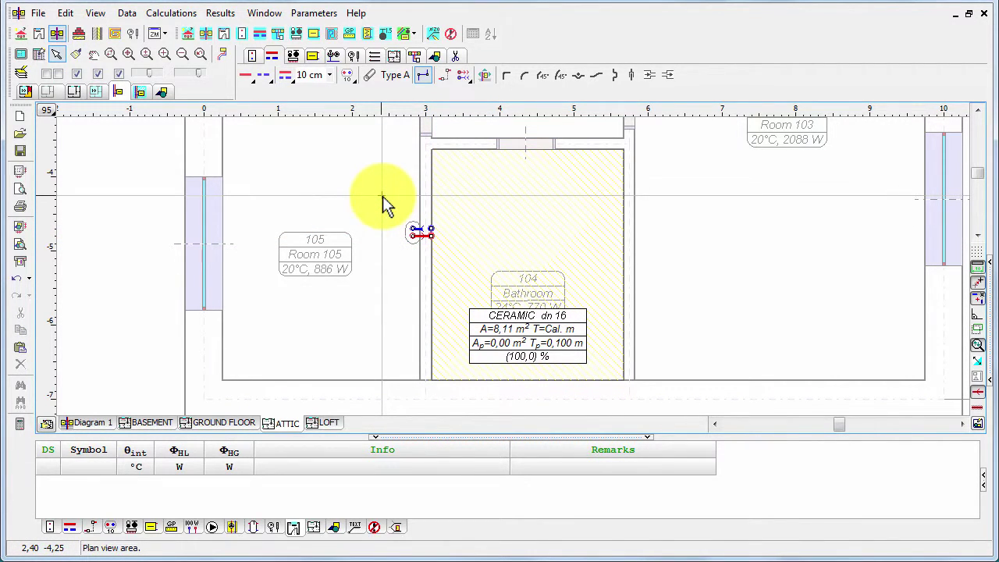
Step: Switch to the all-storey axonometric projection and flatten its tilt to 0,5
left_click(221, 55)
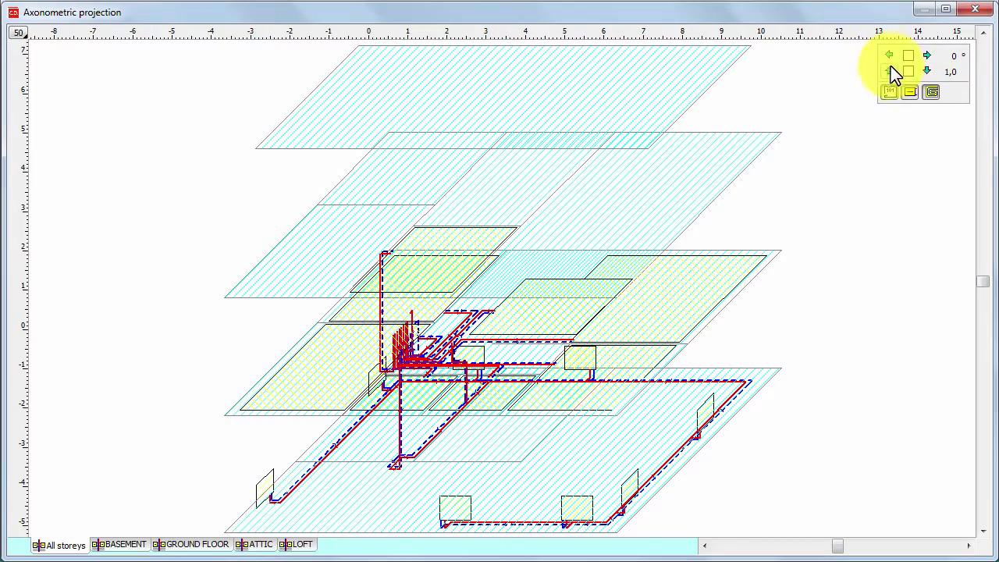
left_click(889, 70)
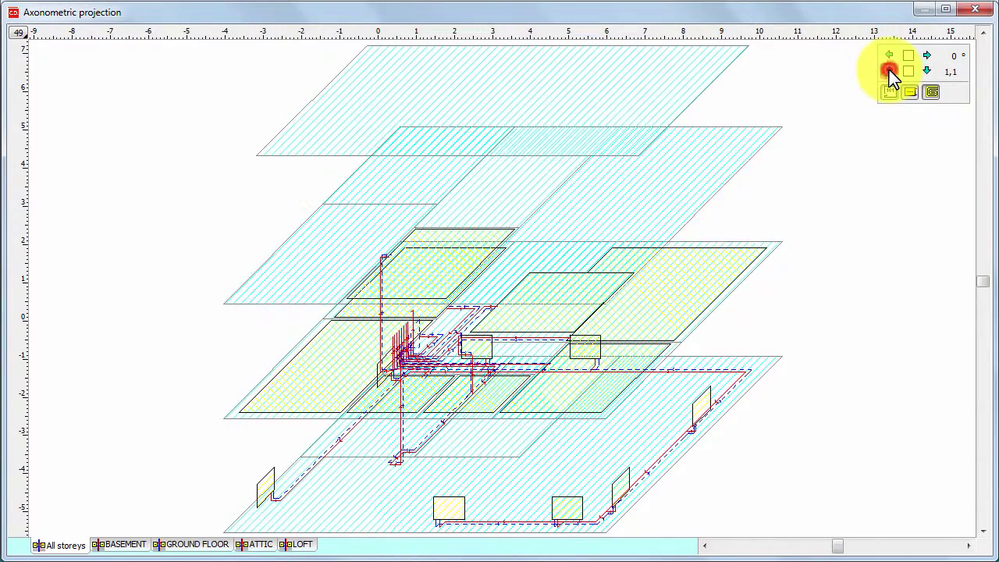
left_click(927, 70)
left_click(931, 71)
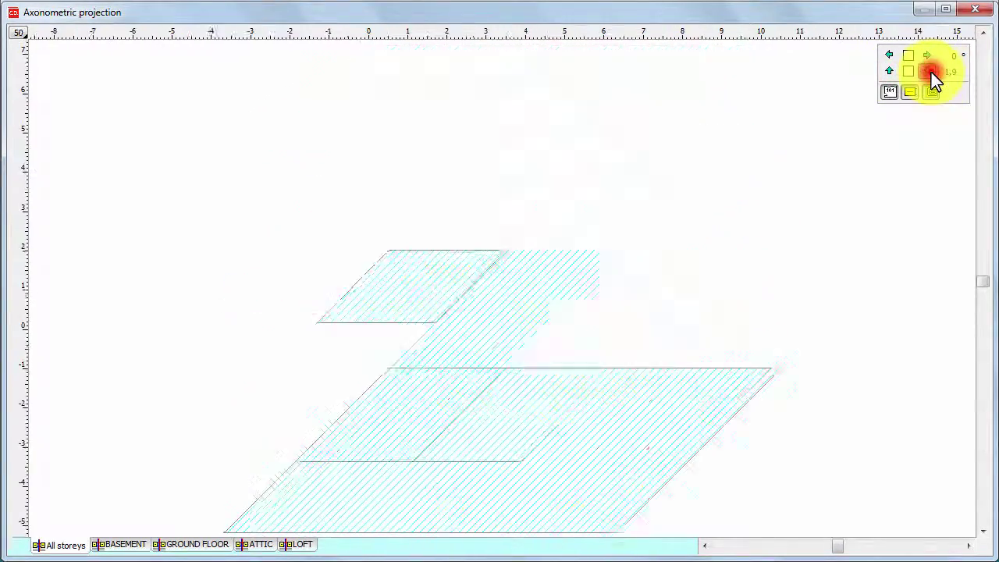
left_click(930, 71)
left_click(931, 72)
left_click(931, 72)
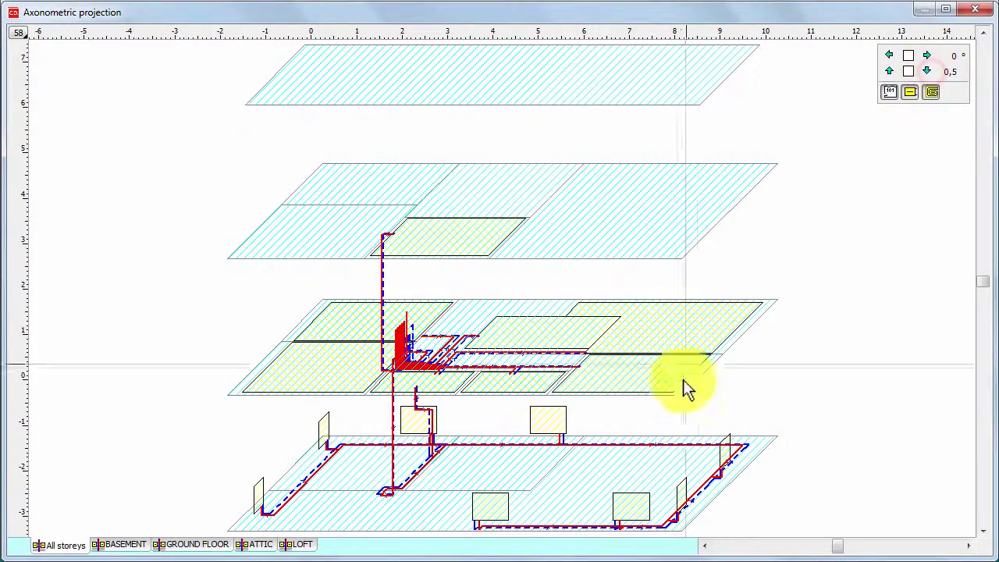